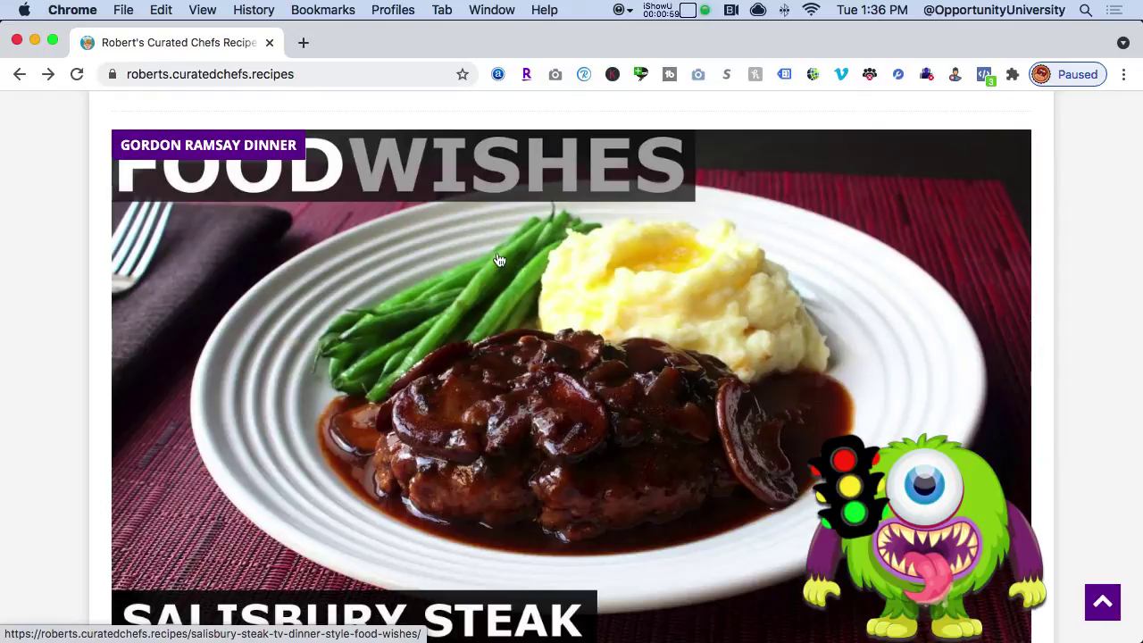
- Open the 'Salisbury Steak – TV Dinner Style – Food Wishes' post from the homepage
scroll(314, 150, "up", 6)
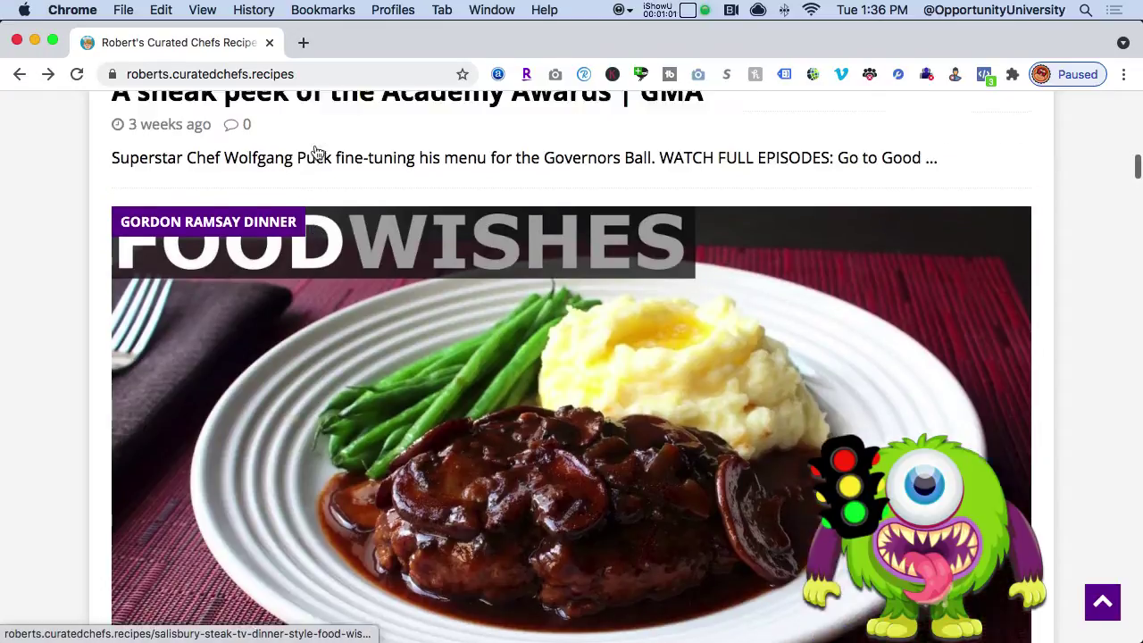
scroll(315, 152, "up", 5)
scroll(315, 152, "down", 5)
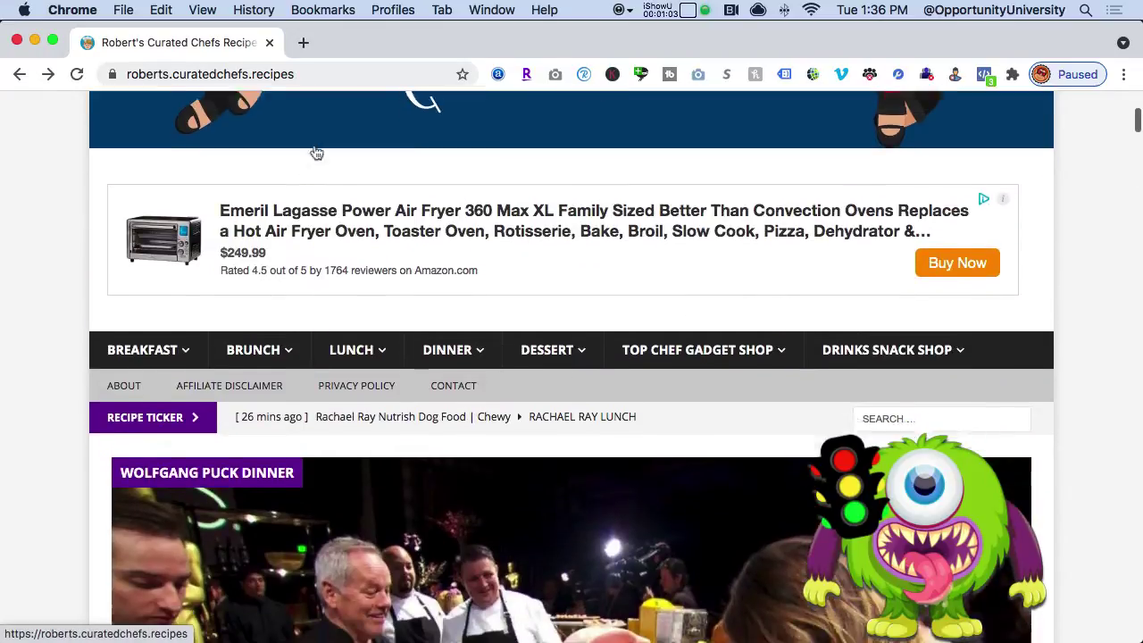
scroll(314, 152, "down", 7)
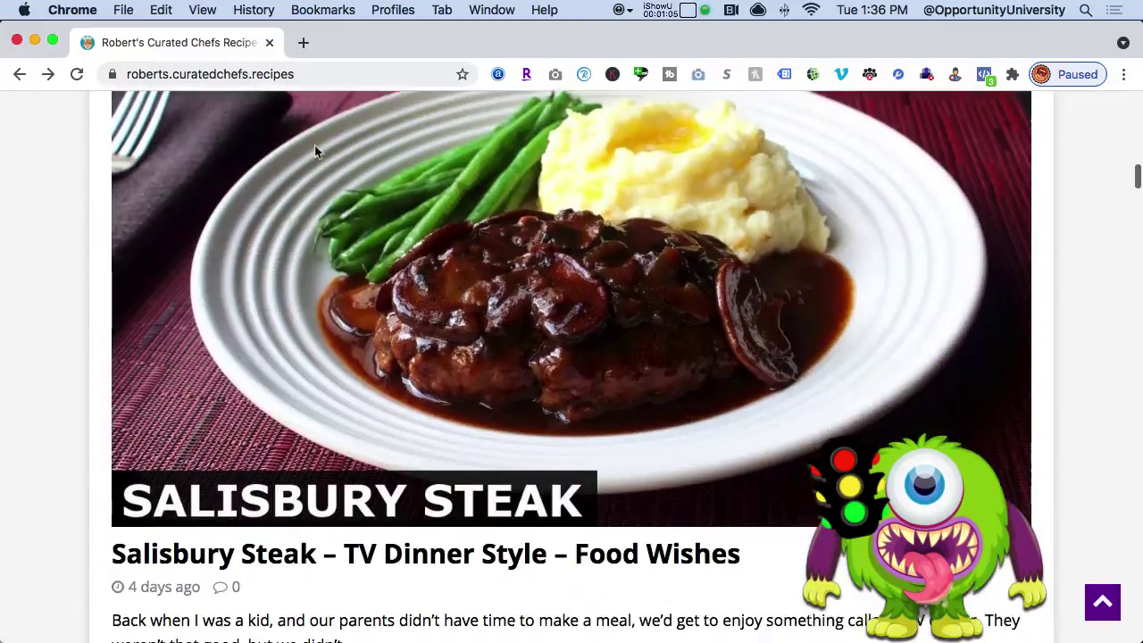
scroll(315, 152, "up", 2)
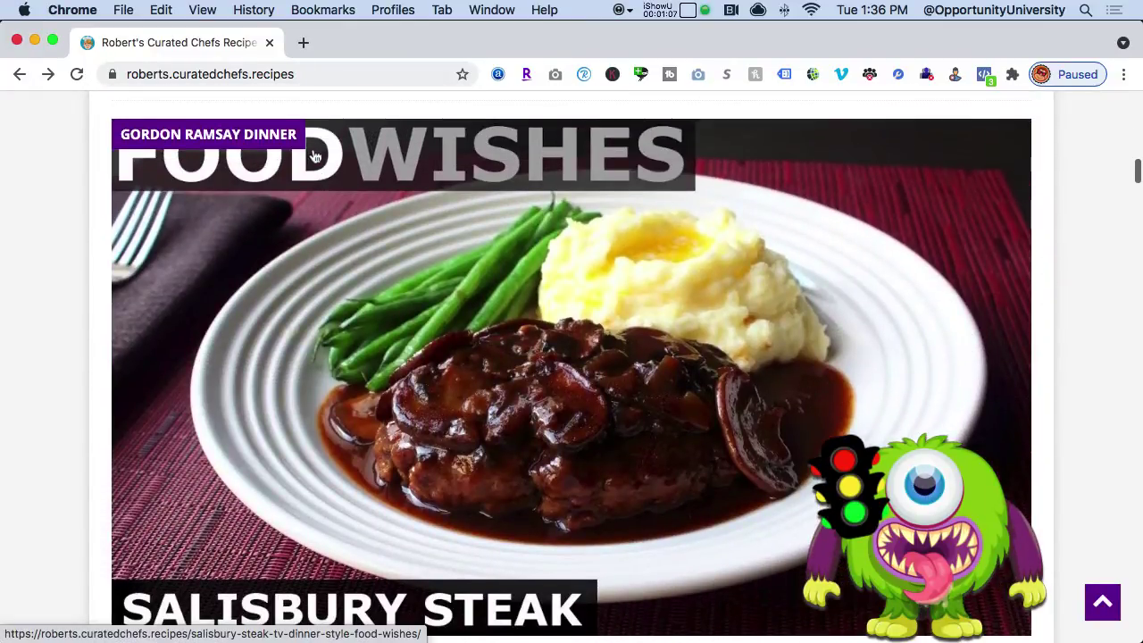
left_click(433, 272)
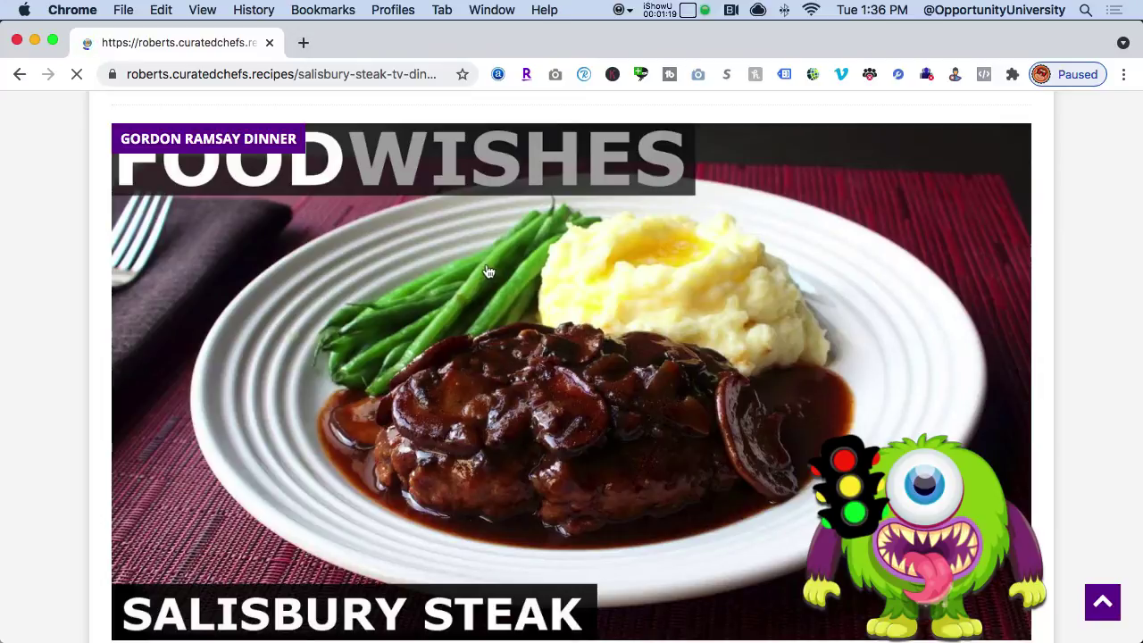
- Scroll the Salisbury Steak post past the cutlery ad and Shop Now grid to the YouTube video
scroll(487, 271, "down", 4)
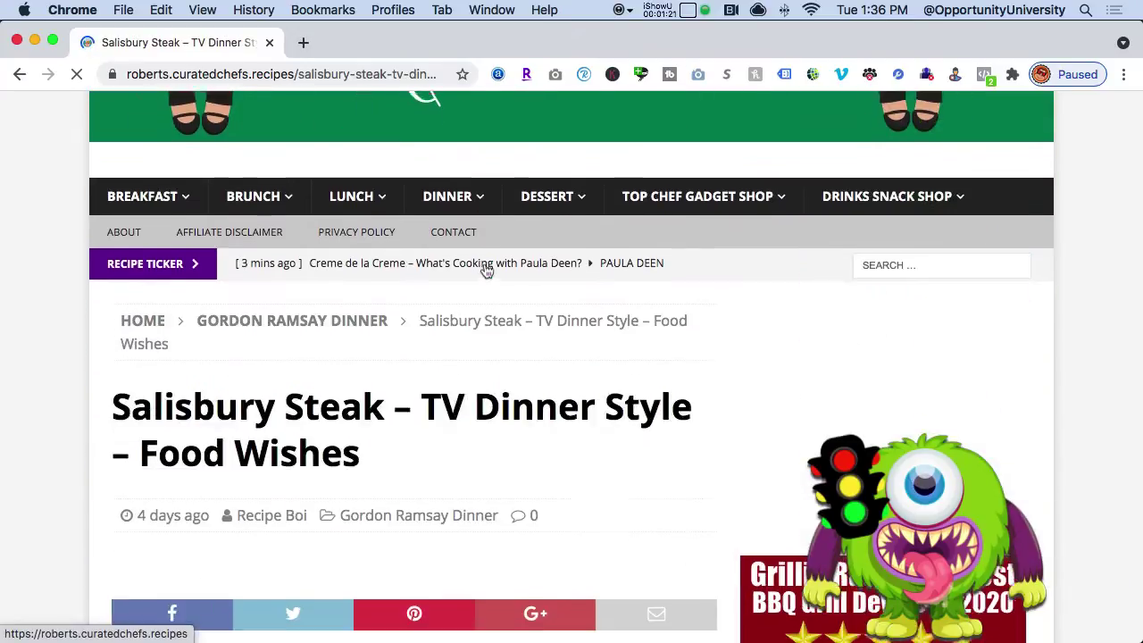
scroll(485, 268, "down", 5)
scroll(478, 261, "up", 3)
scroll(479, 259, "down", 3)
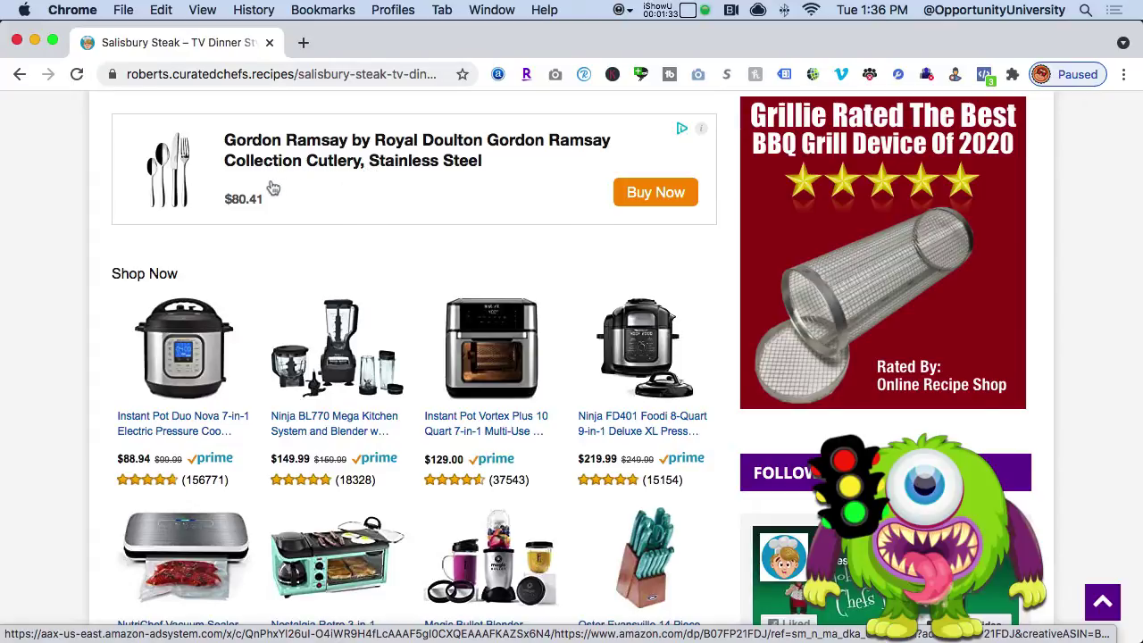
scroll(282, 183, "down", 3)
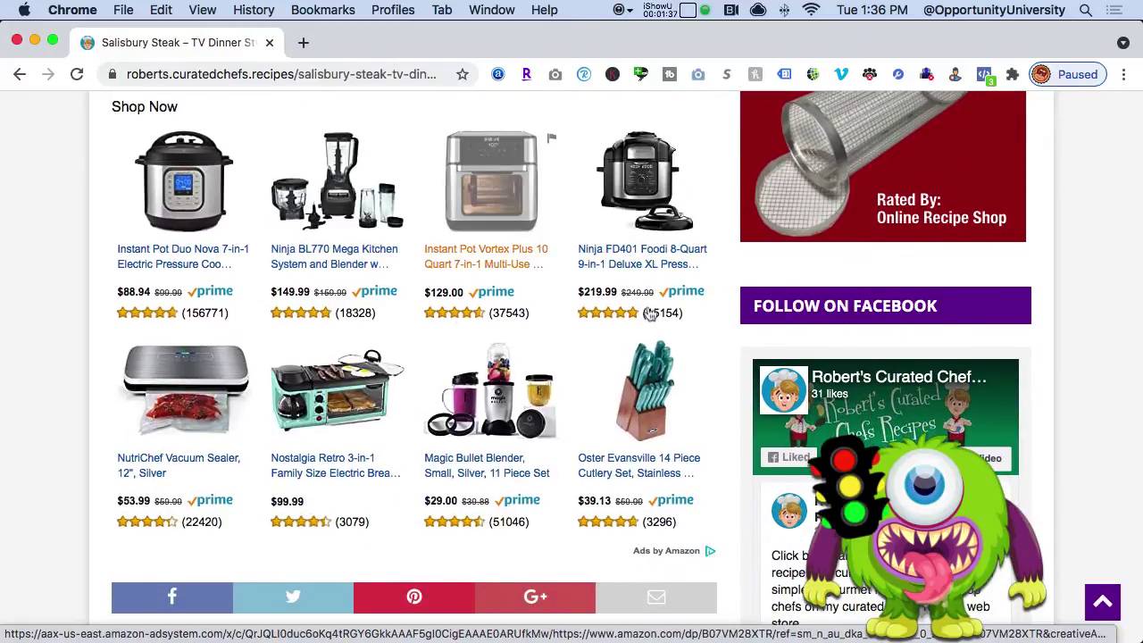
scroll(414, 288, "down", 1)
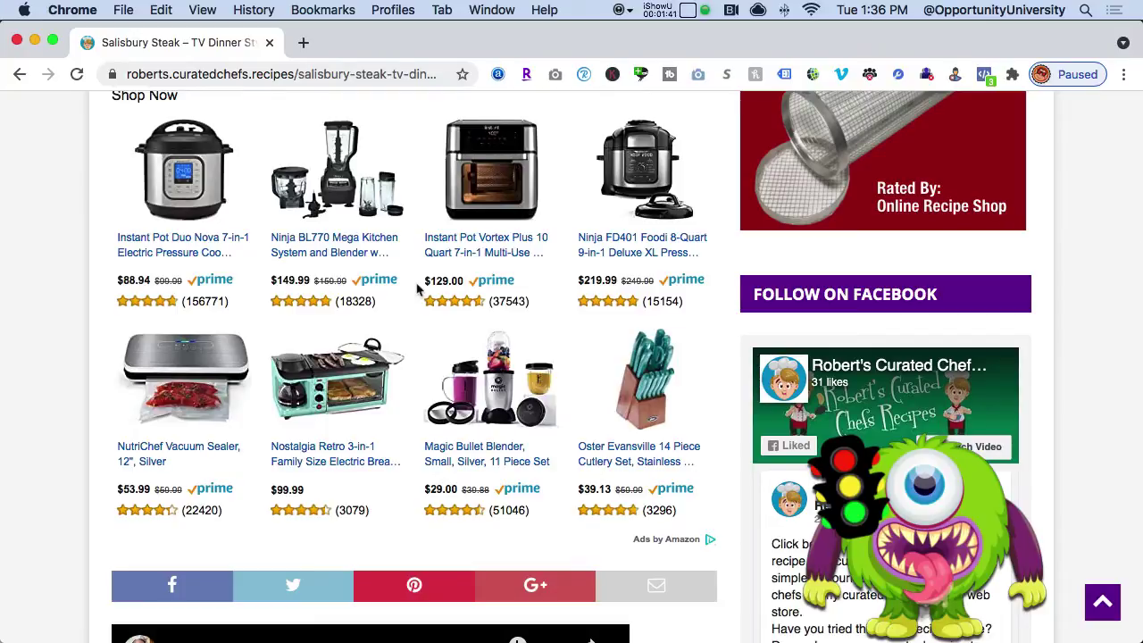
scroll(416, 289, "down", 12)
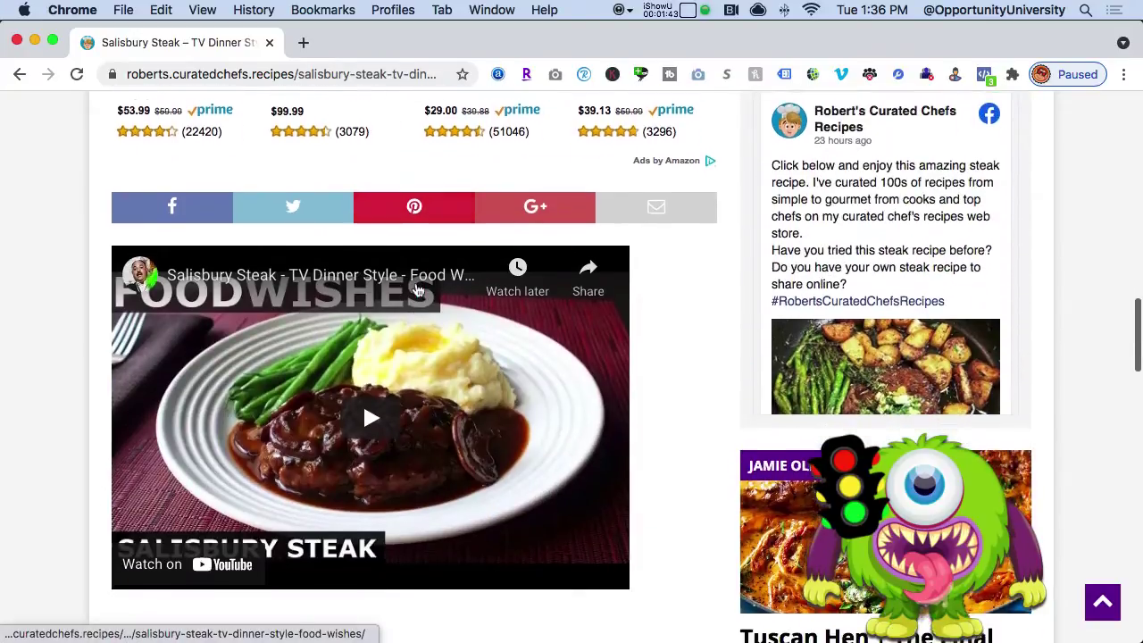
scroll(417, 289, "down", 5)
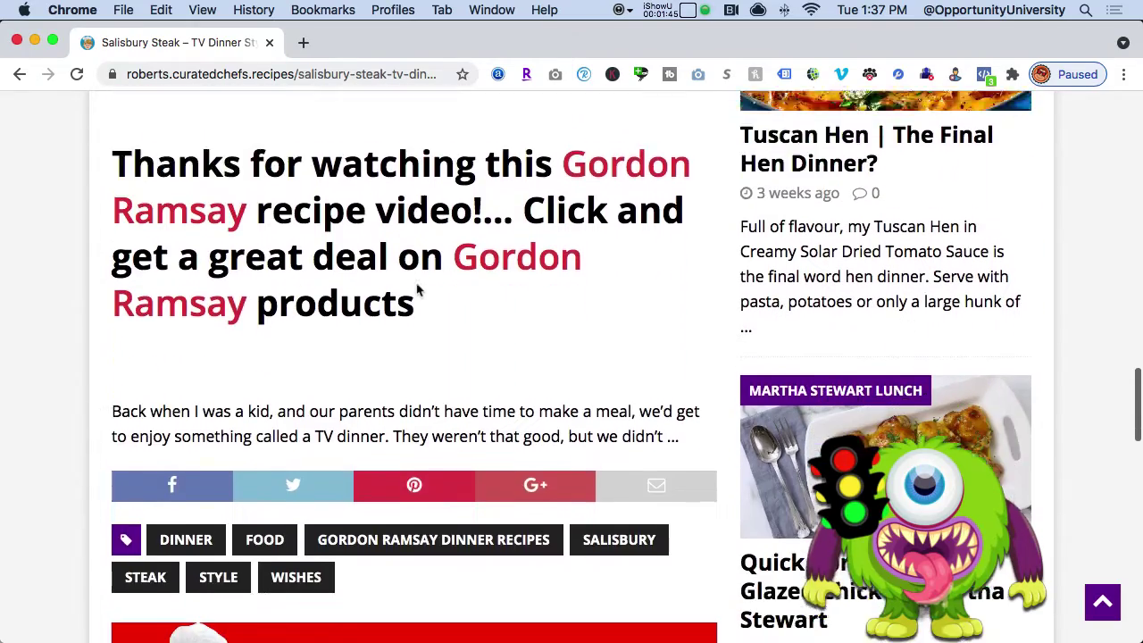
scroll(416, 284, "up", 3)
scroll(416, 284, "up", 5)
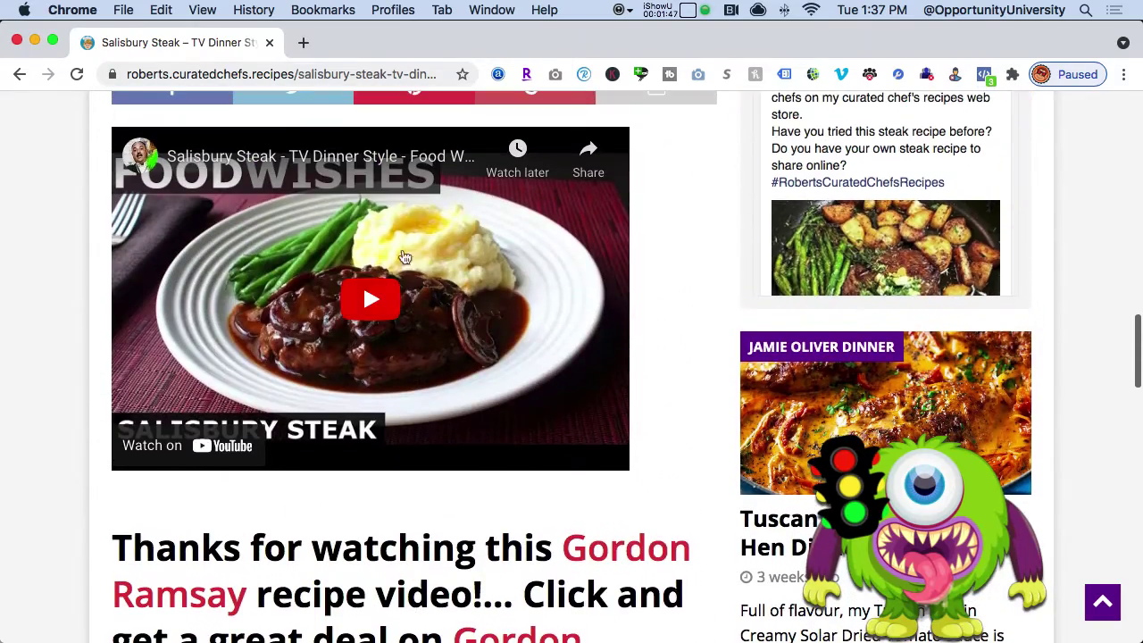
scroll(405, 308, "down", 2)
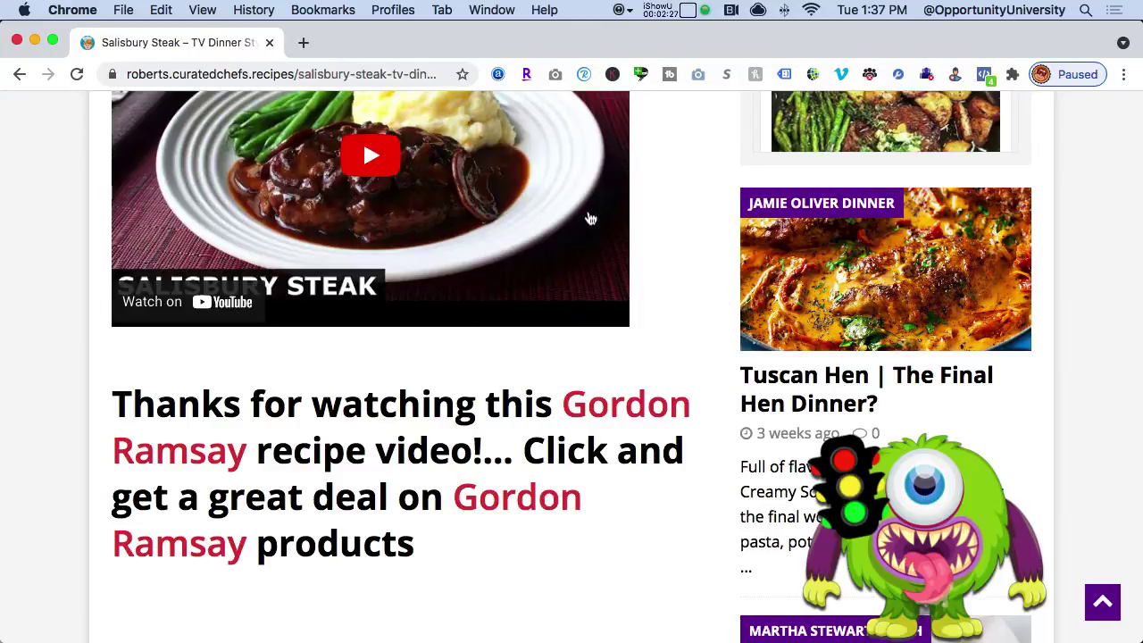
scroll(589, 212, "up", 10)
scroll(590, 225, "up", 3)
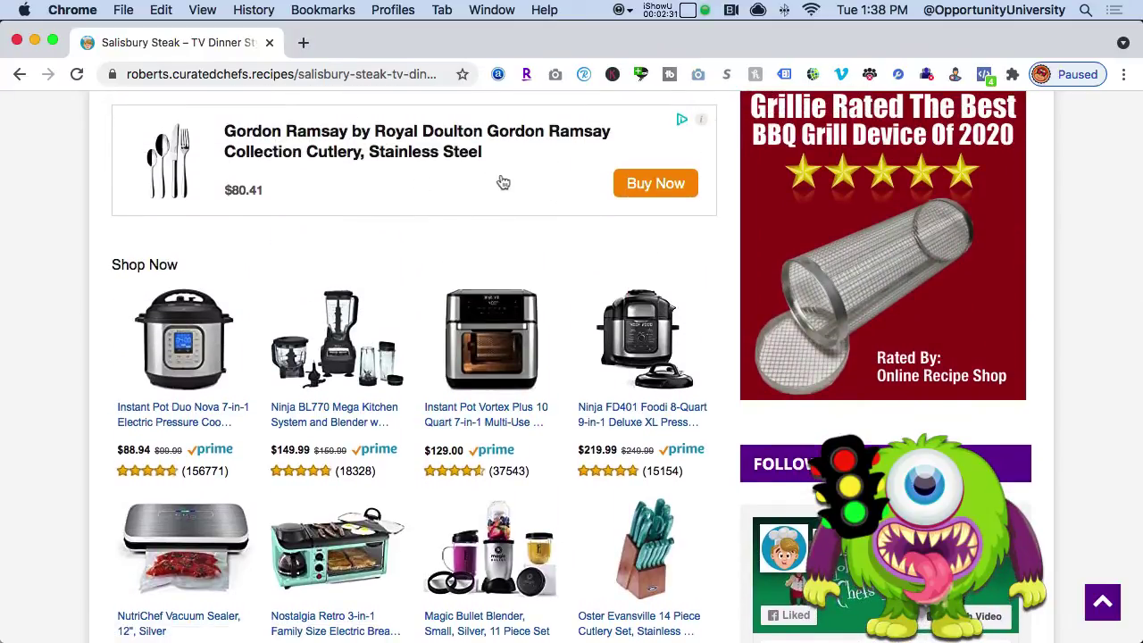
scroll(512, 301, "down", 6)
scroll(512, 301, "down", 8)
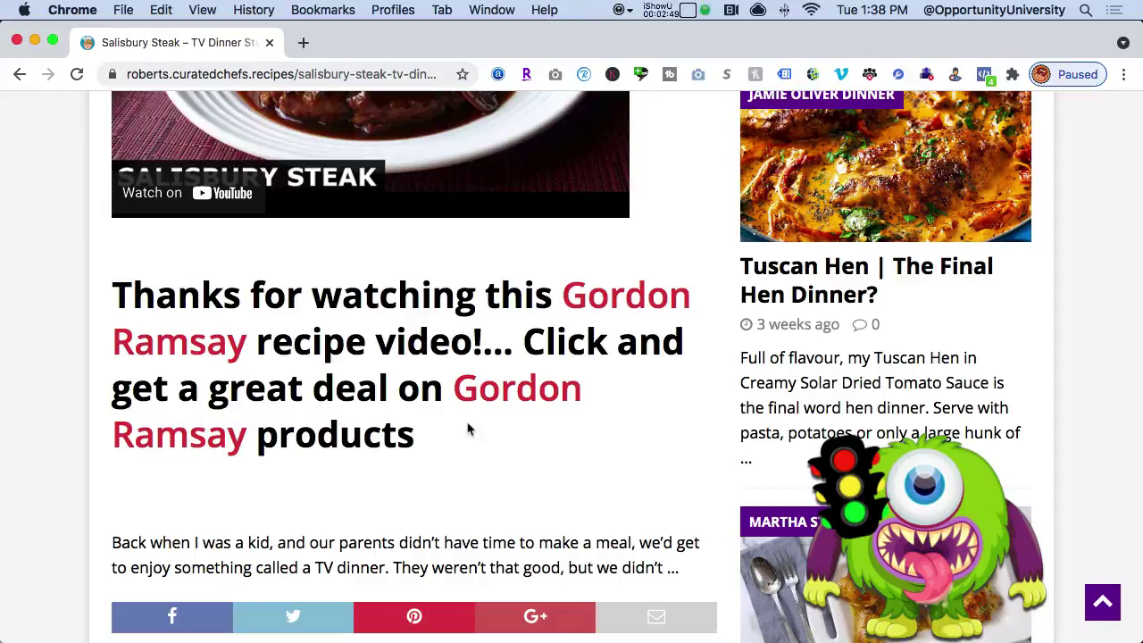
- Browse the Gordon Ramsay product deals on Amazon, then return to the Salisbury Steak post tab
left_click(510, 399)
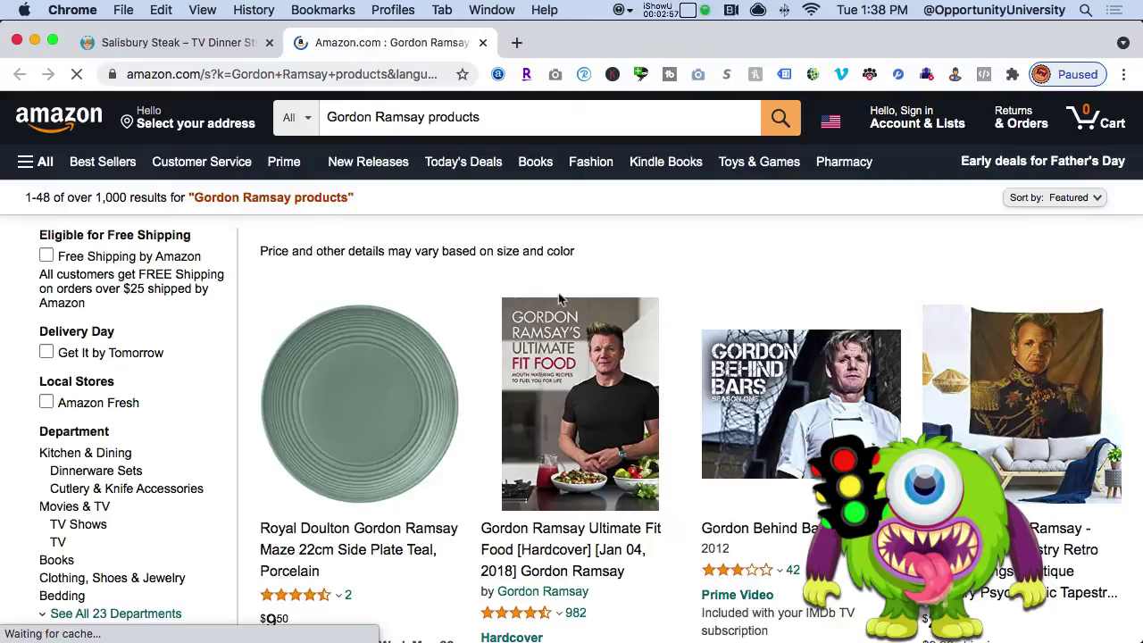
scroll(564, 302, "down", 5)
scroll(565, 302, "down", 6)
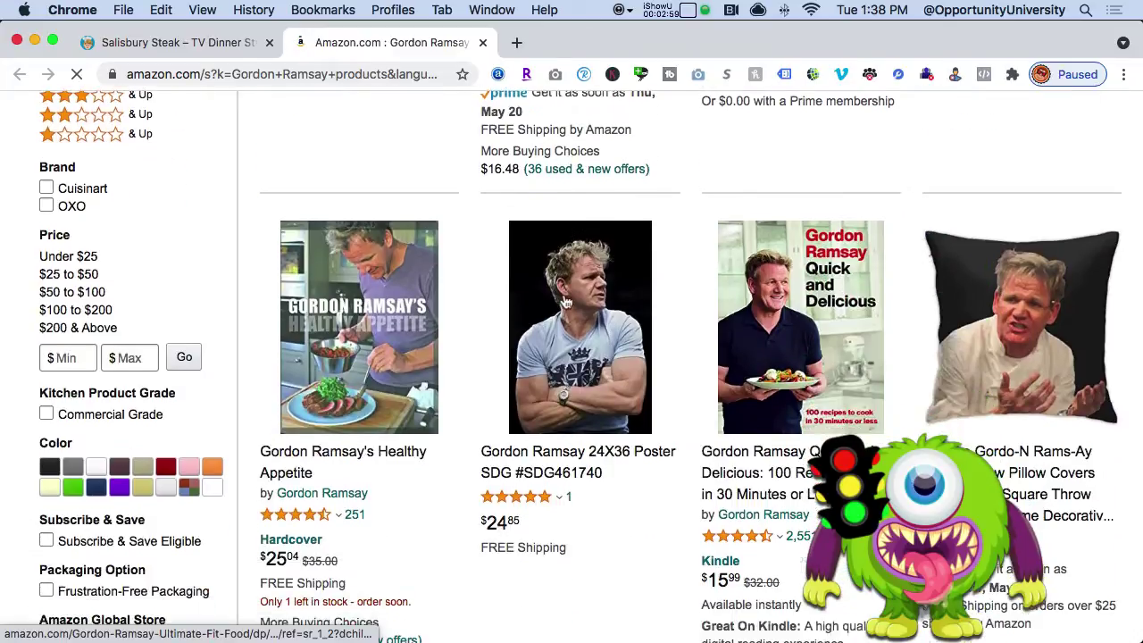
scroll(565, 302, "down", 5)
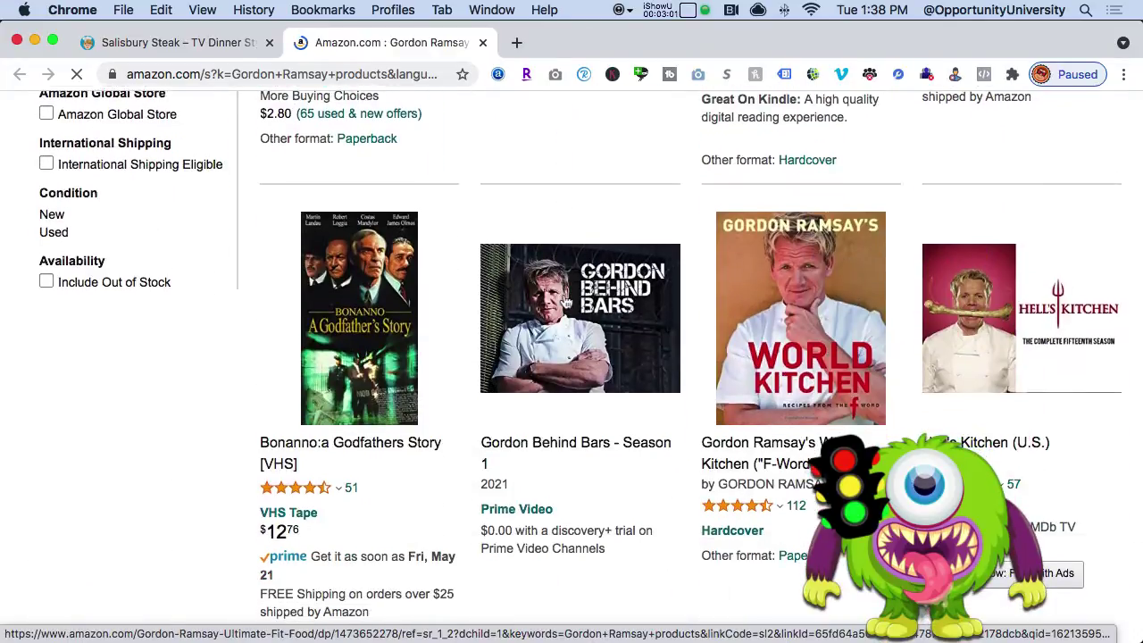
scroll(566, 302, "down", 5)
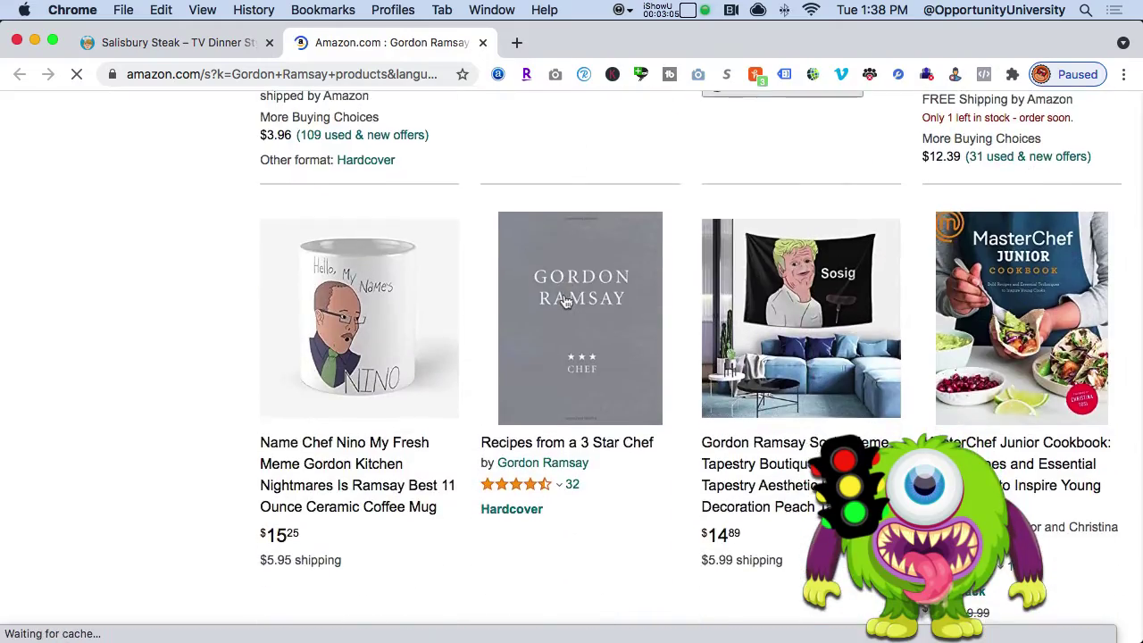
scroll(565, 302, "up", 10)
scroll(566, 302, "up", 10)
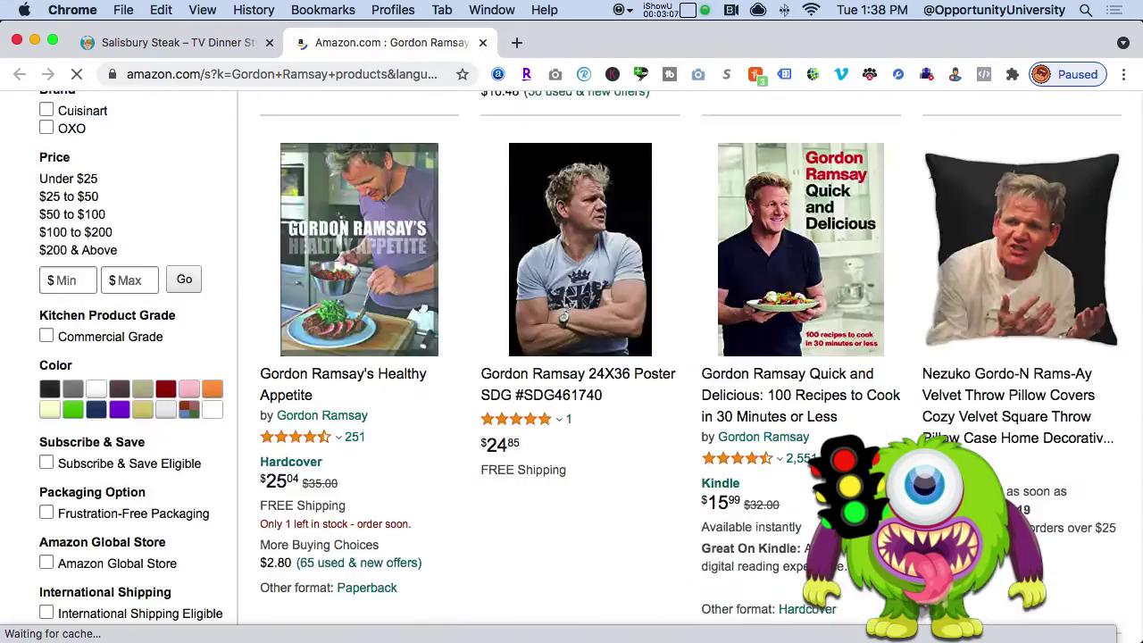
left_click(207, 44)
scroll(509, 265, "up", 6)
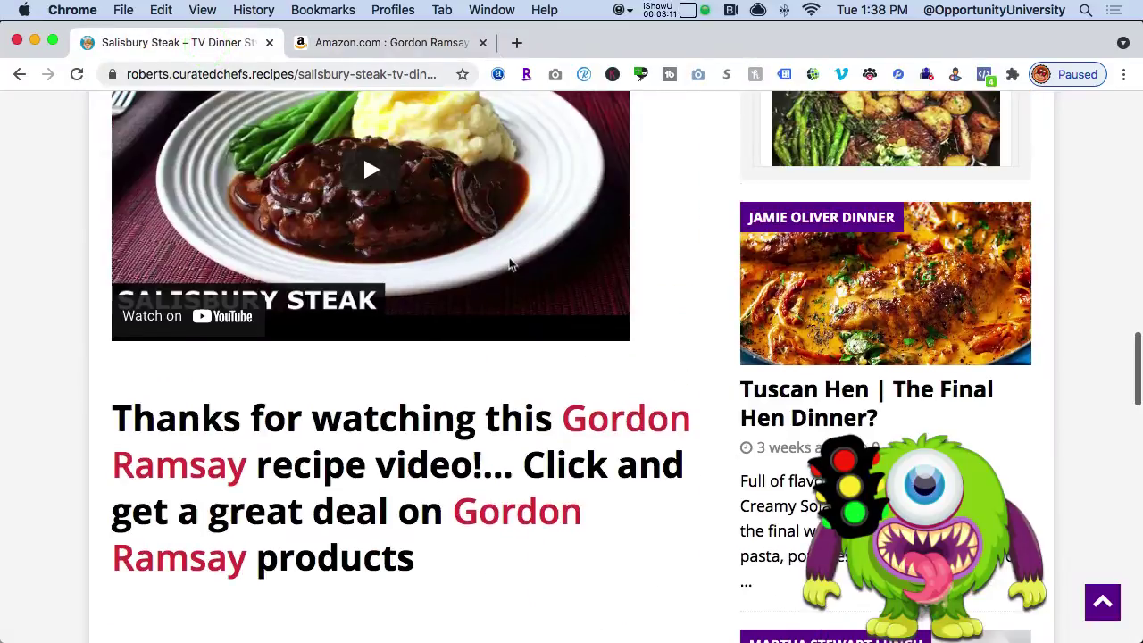
scroll(509, 265, "up", 6)
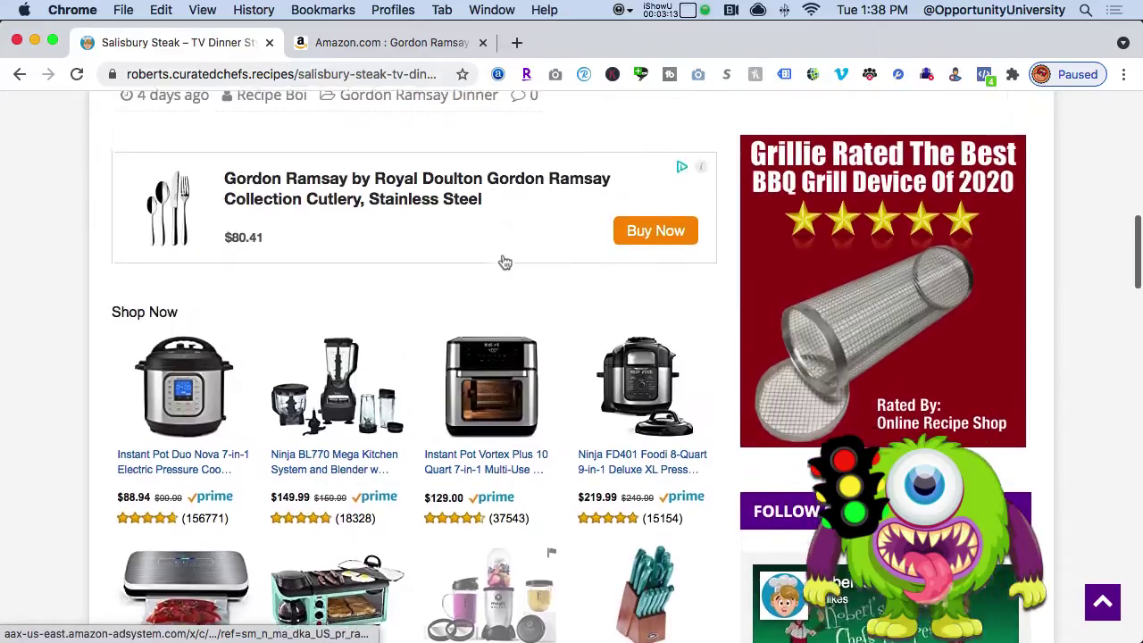
scroll(503, 261, "up", 2)
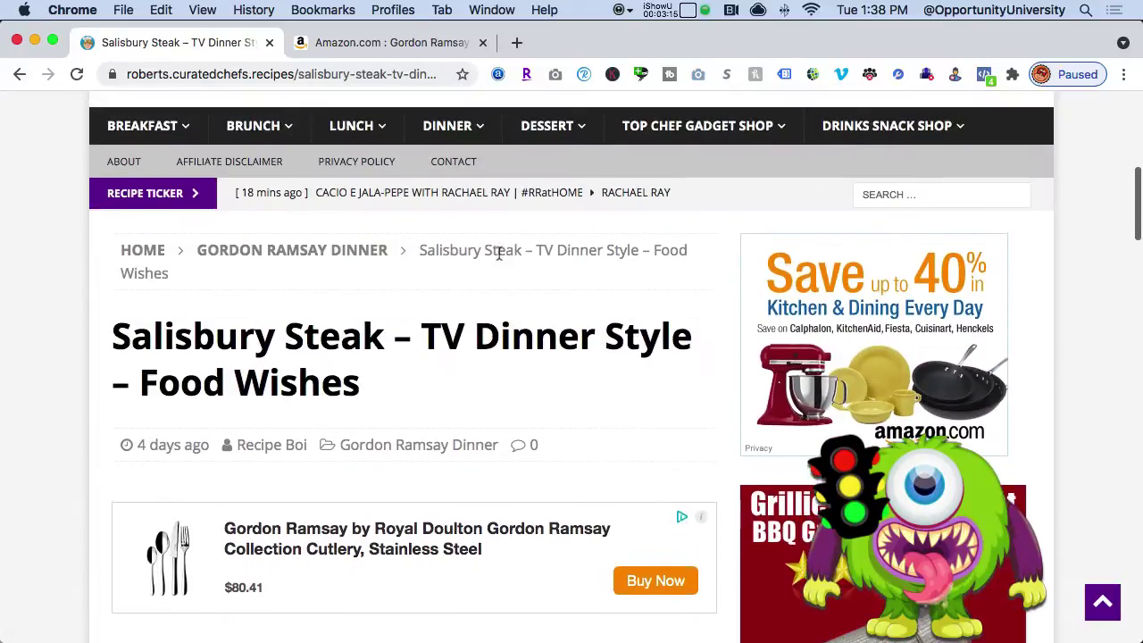
scroll(489, 284, "down", 5)
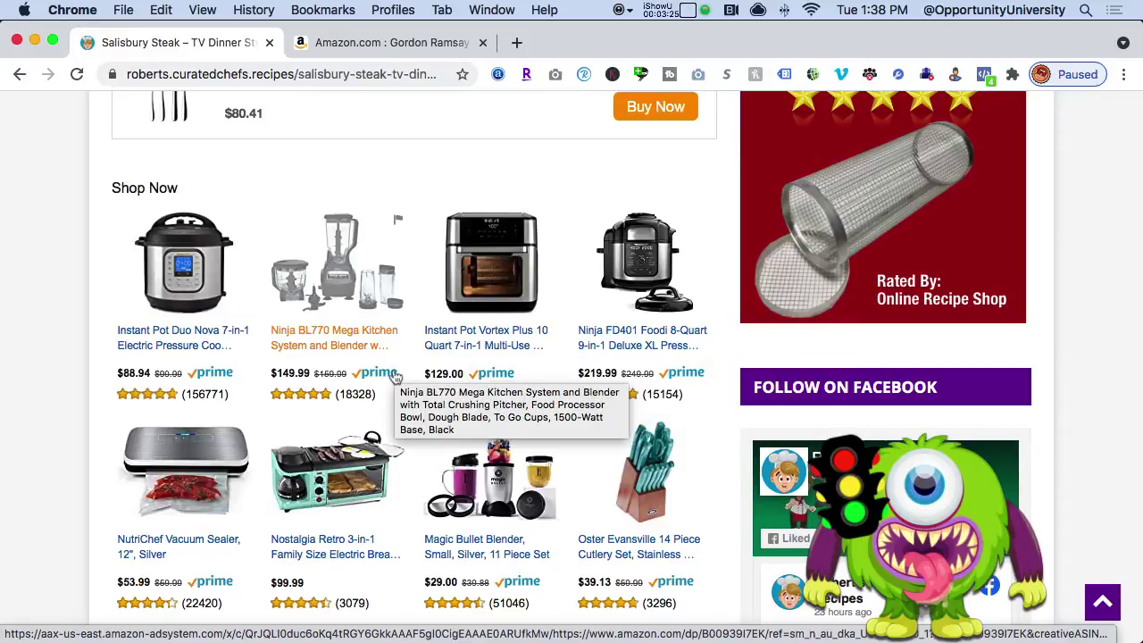
scroll(396, 378, "up", 5)
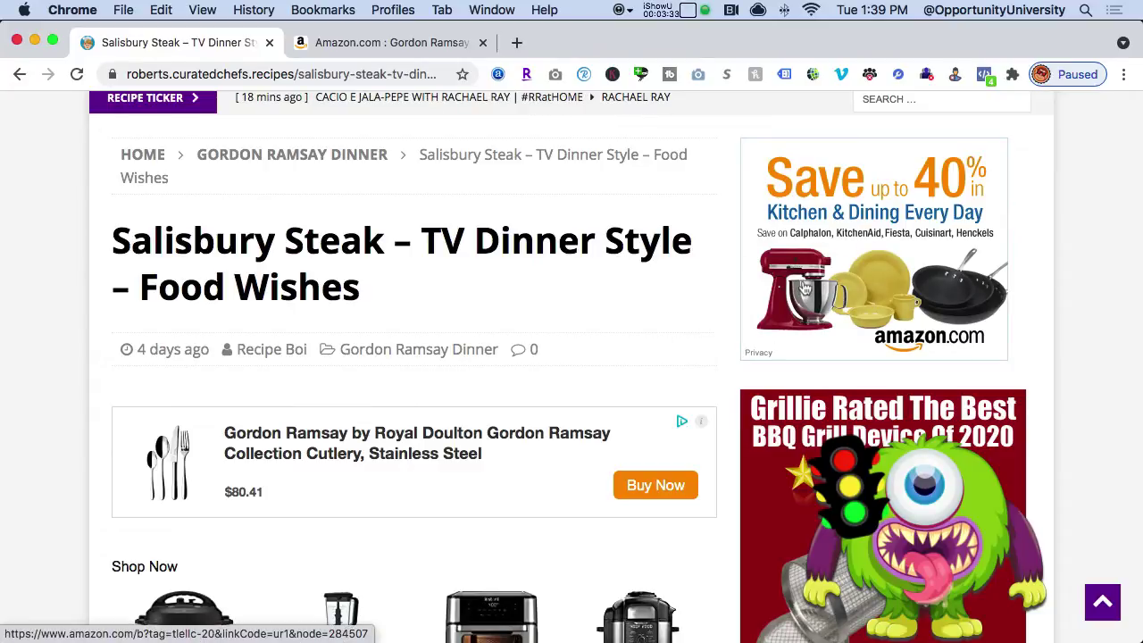
scroll(806, 287, "up", 3)
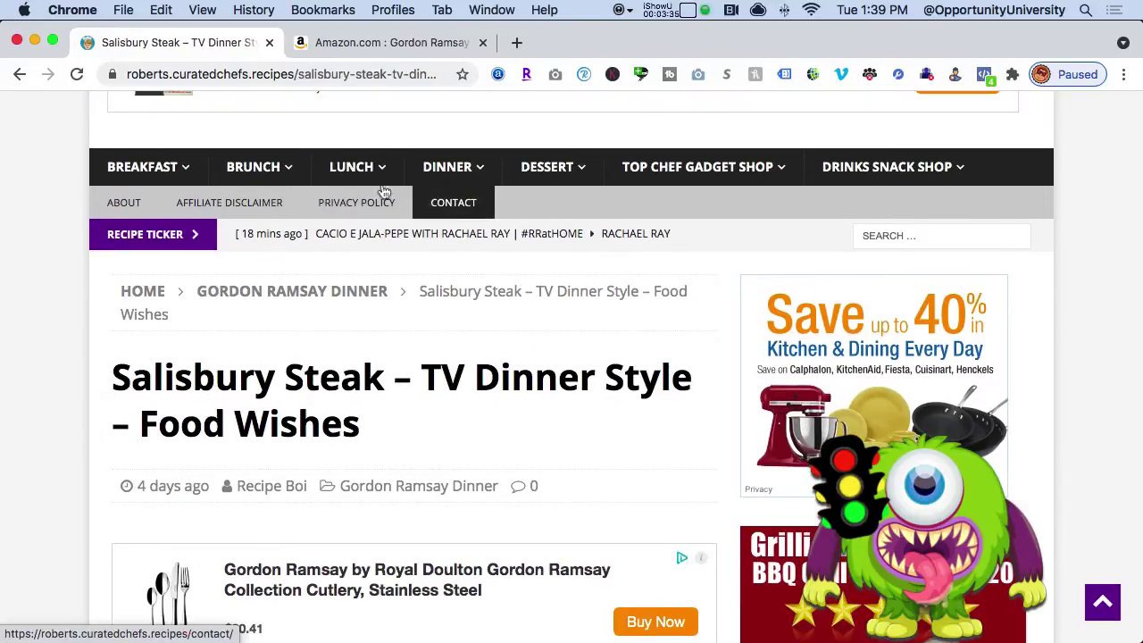
- Go to the Bobby Flay Lunch category page and look through its posts
mouse_move(351, 174)
left_click(355, 207)
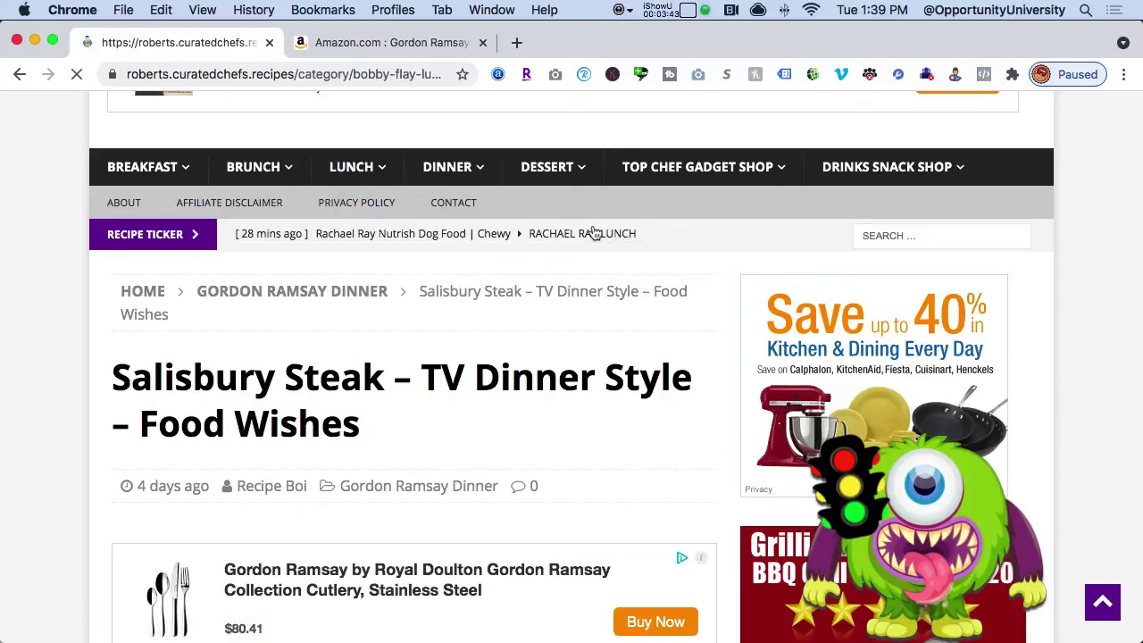
scroll(596, 233, "down", 3)
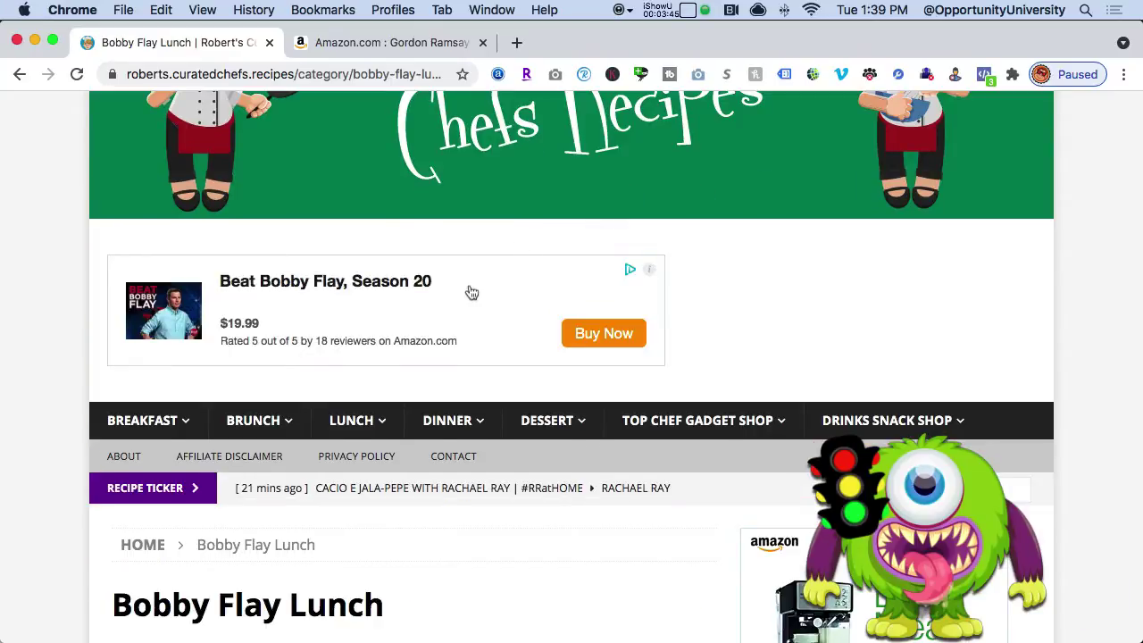
scroll(462, 304, "down", 3)
scroll(462, 304, "down", 8)
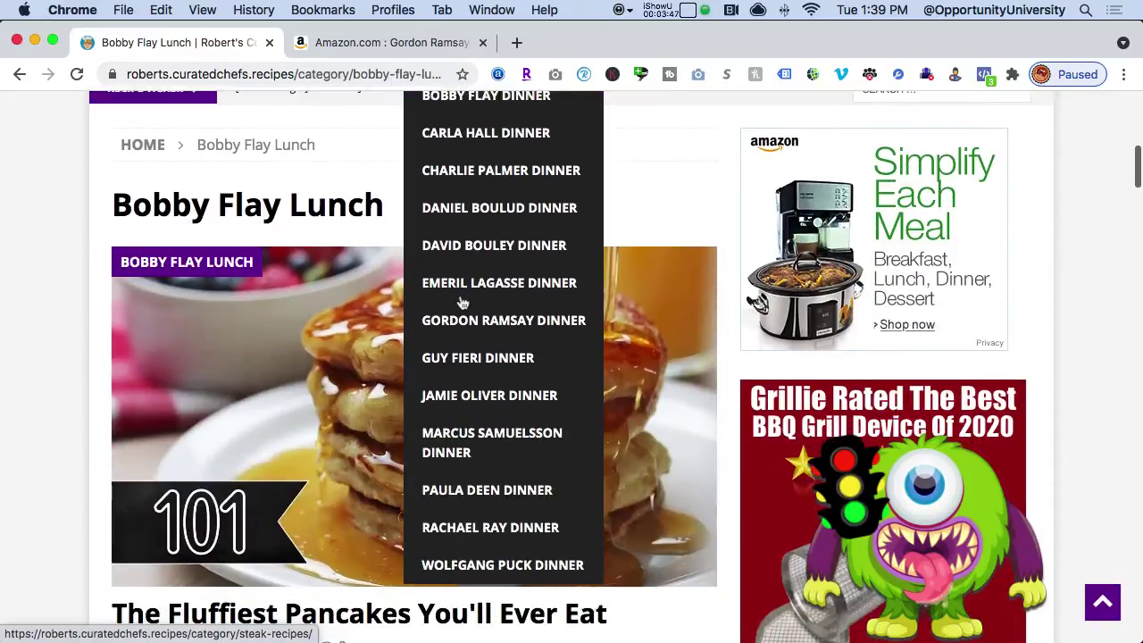
scroll(406, 322, "down", 5)
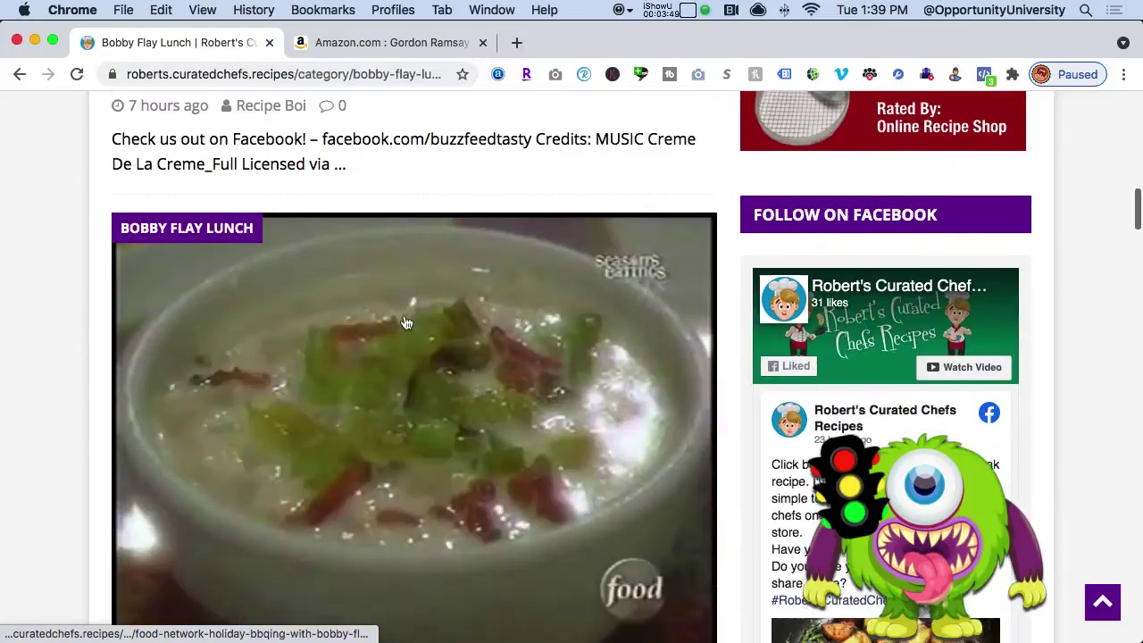
- Open The Fluffiest Pancakes You'll Ever Eat post from the category page
scroll(407, 322, "up", 5)
scroll(406, 322, "up", 3)
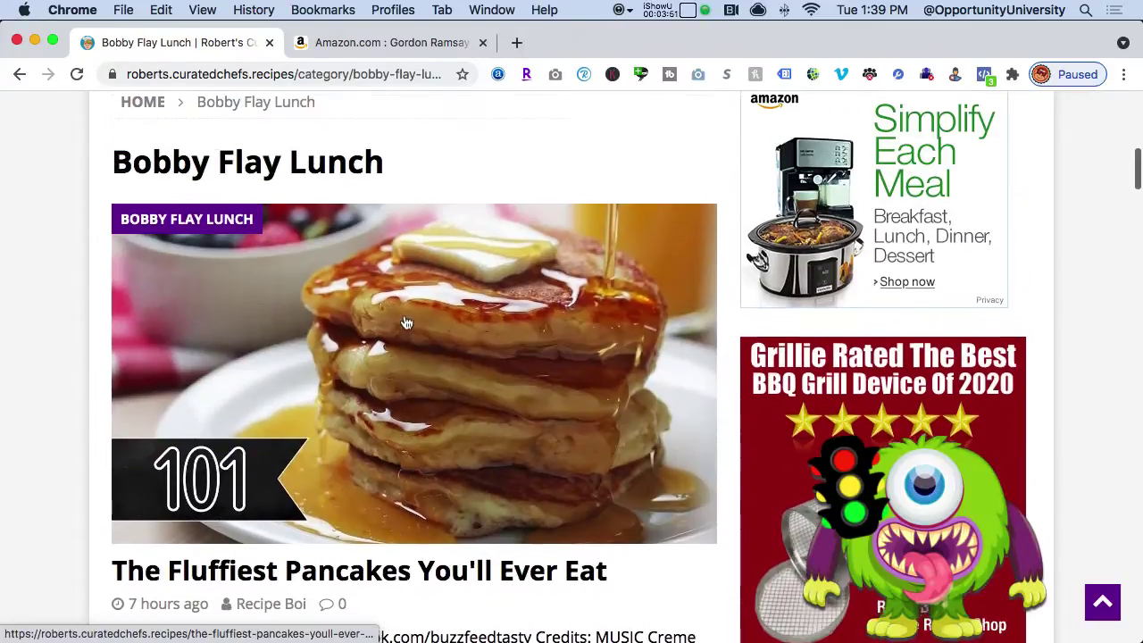
left_click(461, 348)
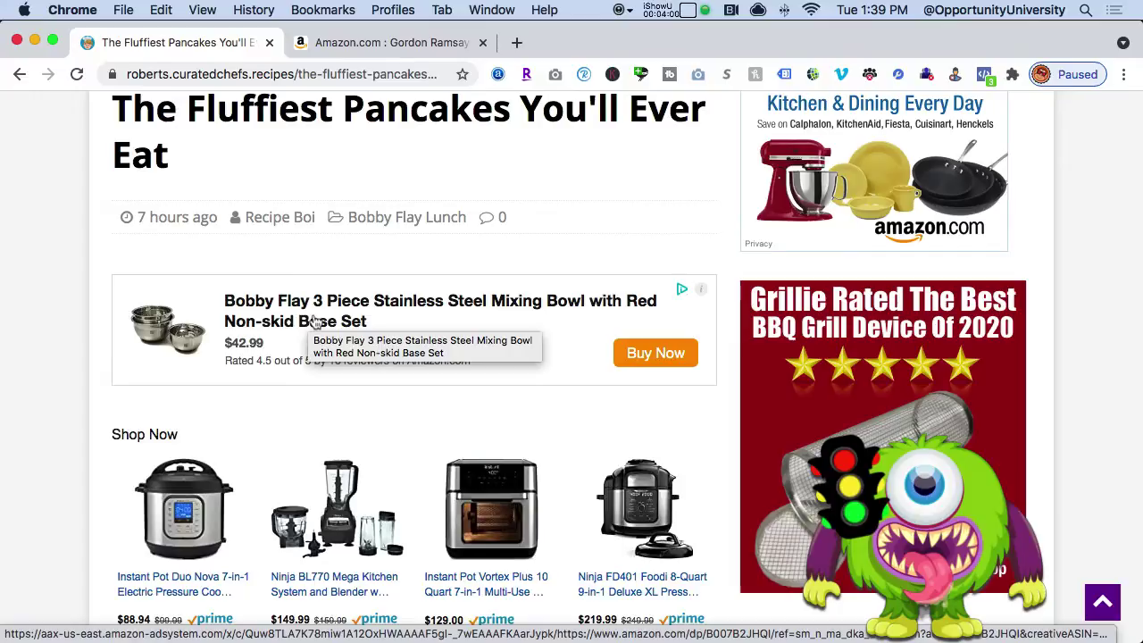
scroll(314, 323, "down", 8)
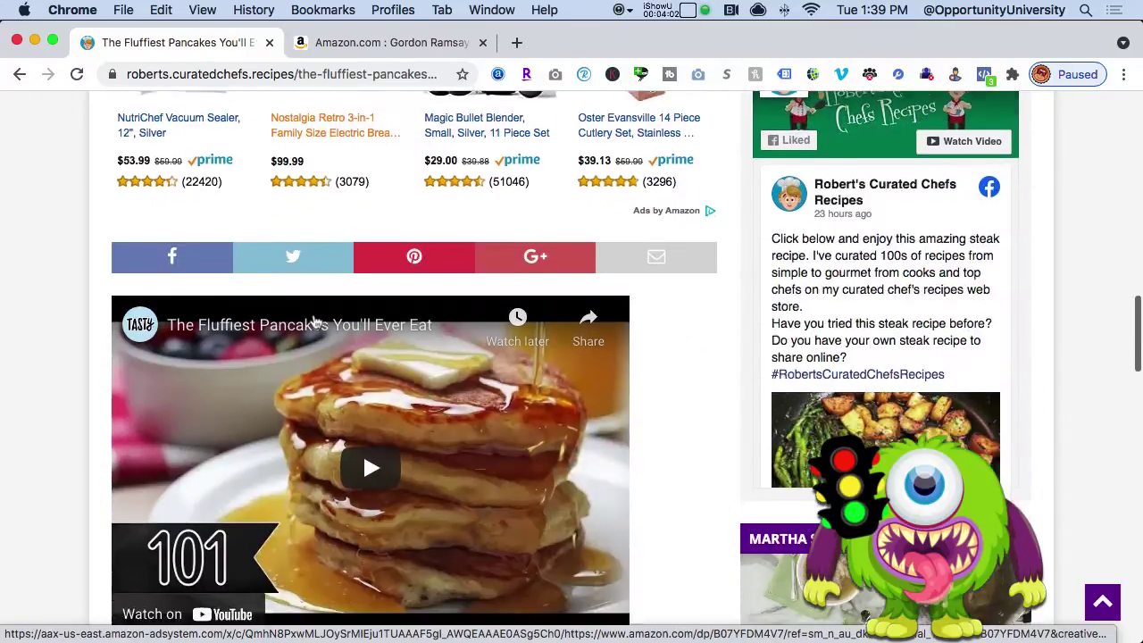
scroll(314, 323, "down", 4)
scroll(314, 322, "up", 1)
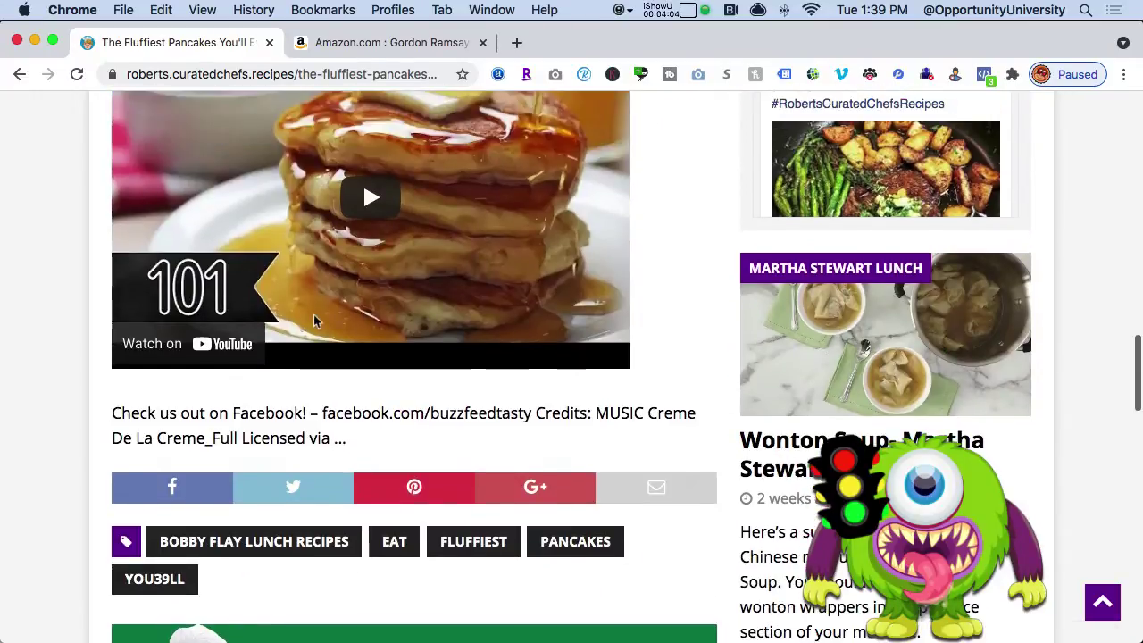
scroll(314, 317, "up", 8)
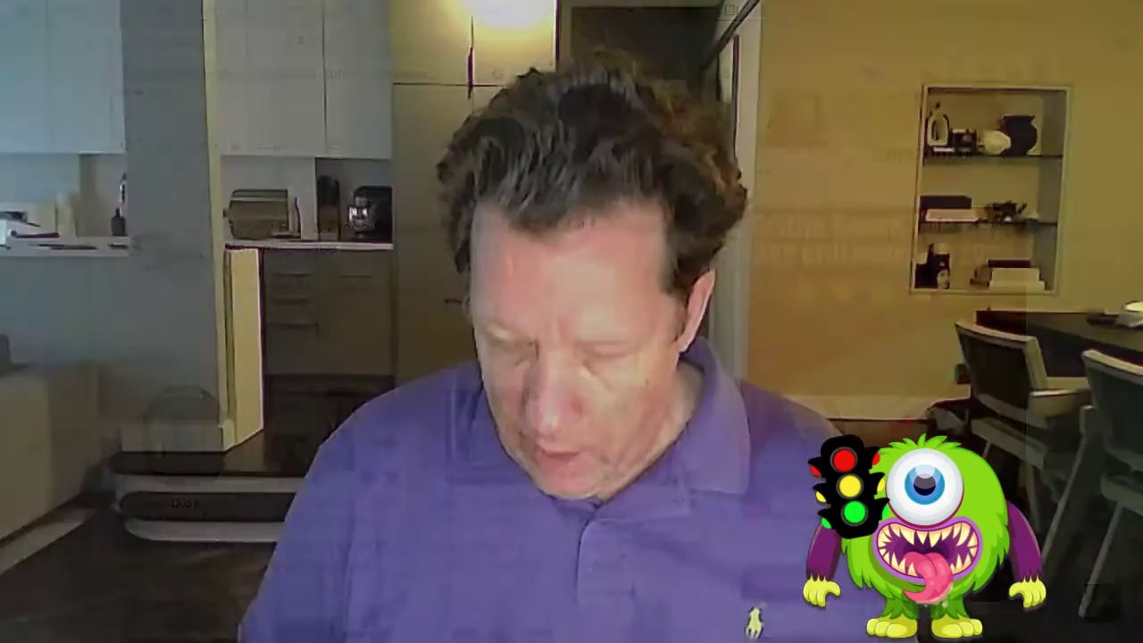